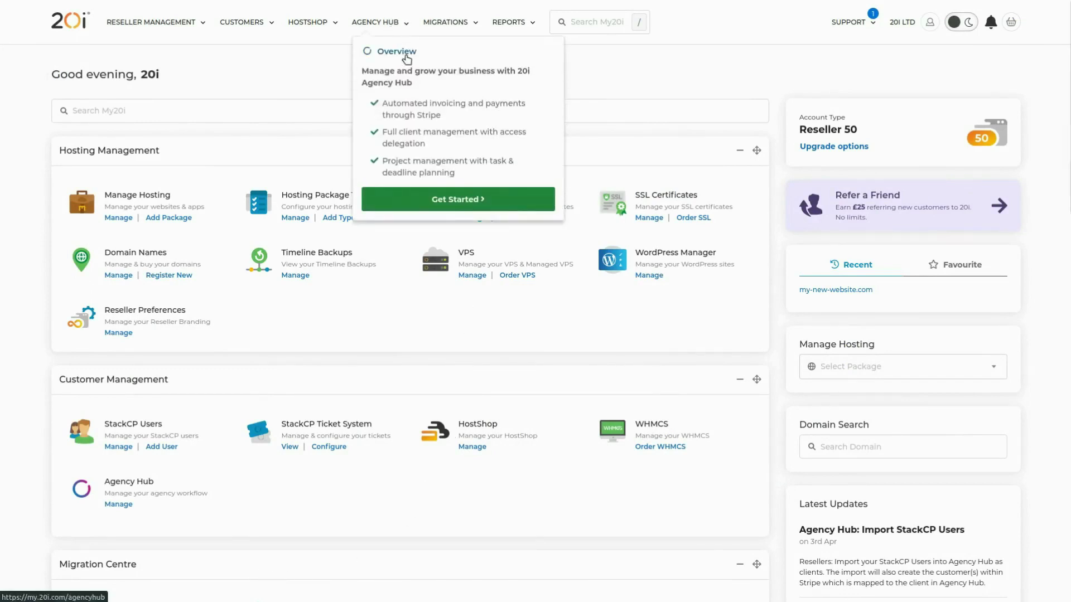
Start Agency Hub setup and enter the Stripe public and secret keys.
left_click(437, 199)
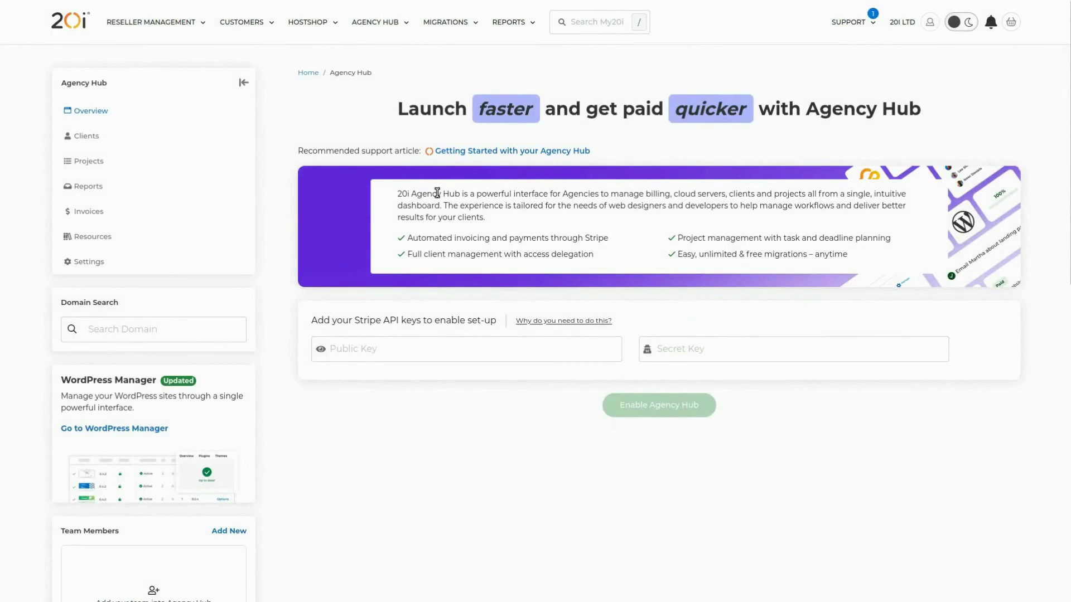
left_click(414, 342)
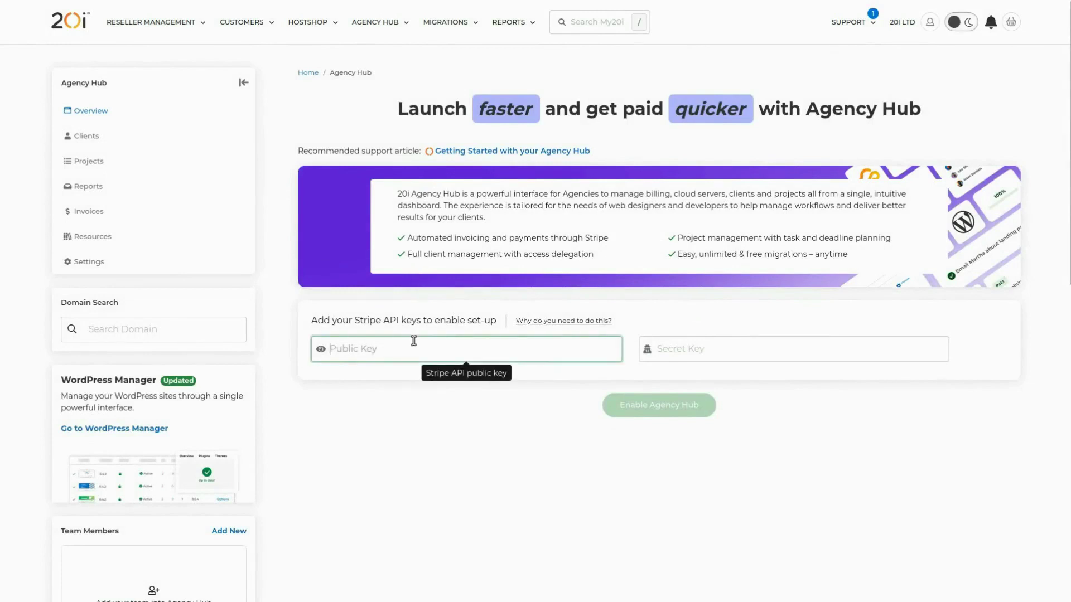
left_click(708, 347)
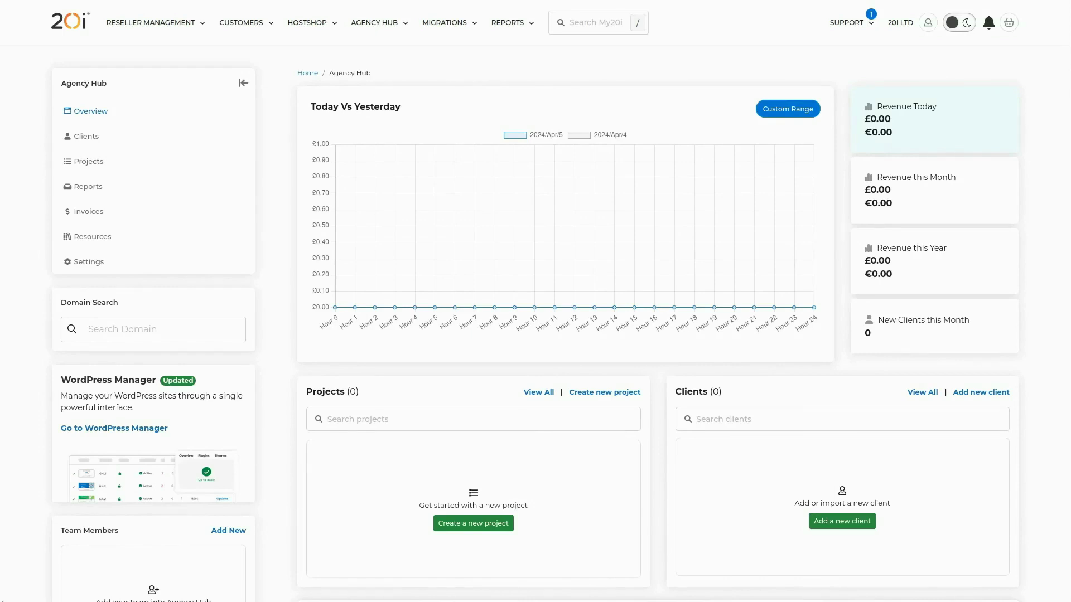
Open the Agency Hub Clients page and confirm it has no clients yet.
left_click(74, 144)
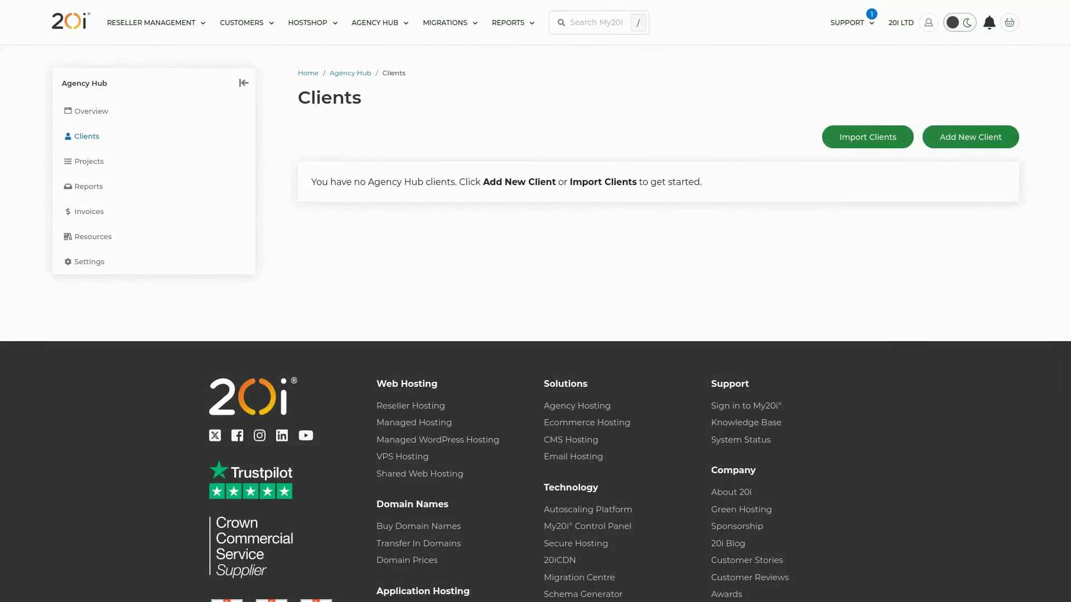
Go to Projects and create a new, empty project.
left_click(83, 168)
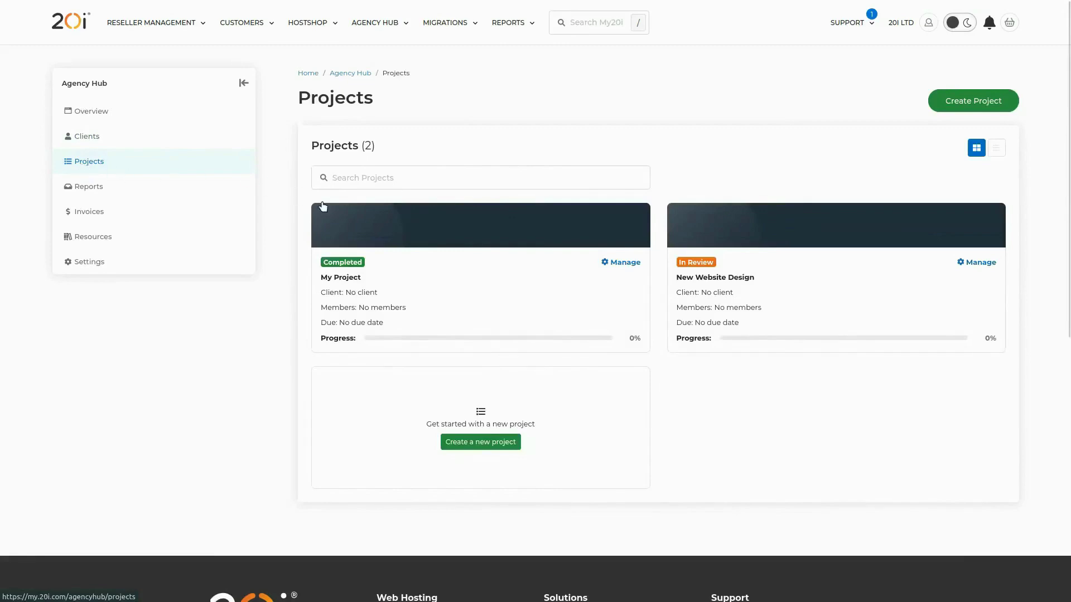
left_click(505, 450)
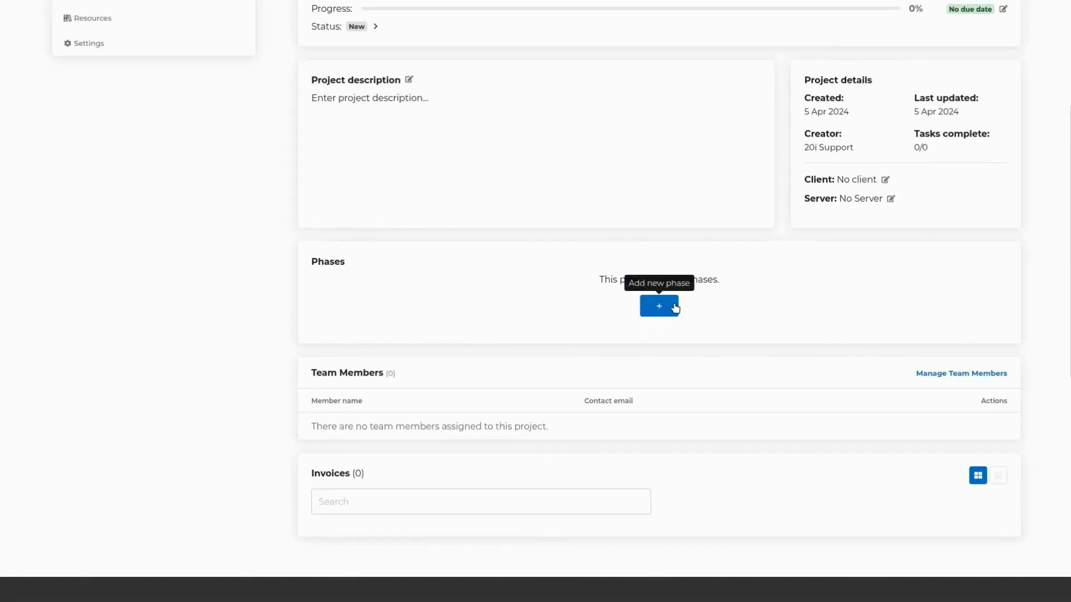
Add a phase titled 'Create a new site' with the task 'Review the new design'.
left_click(675, 308)
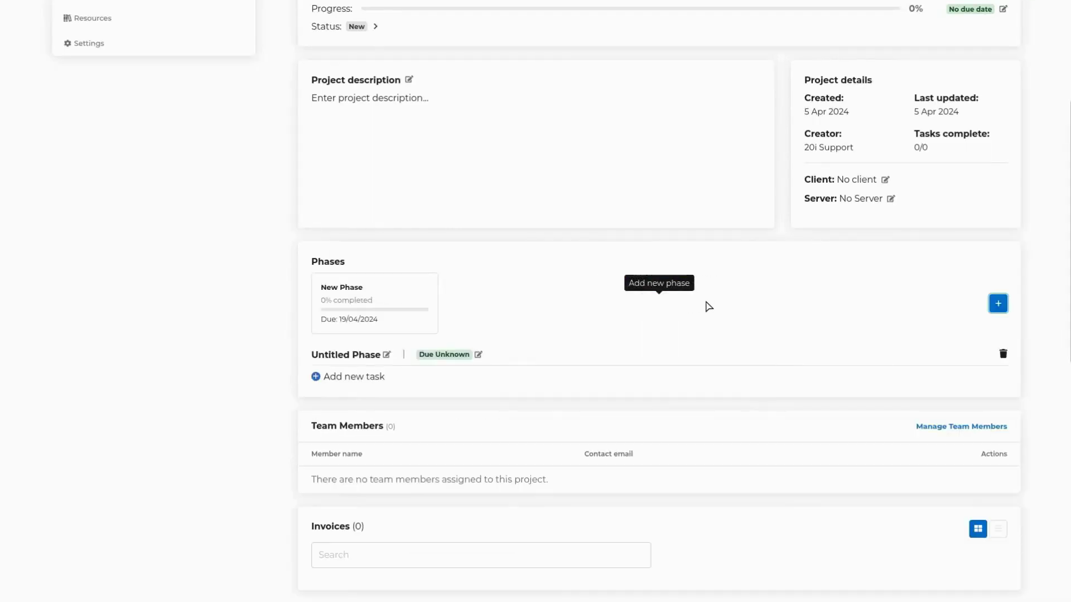
left_click(367, 290)
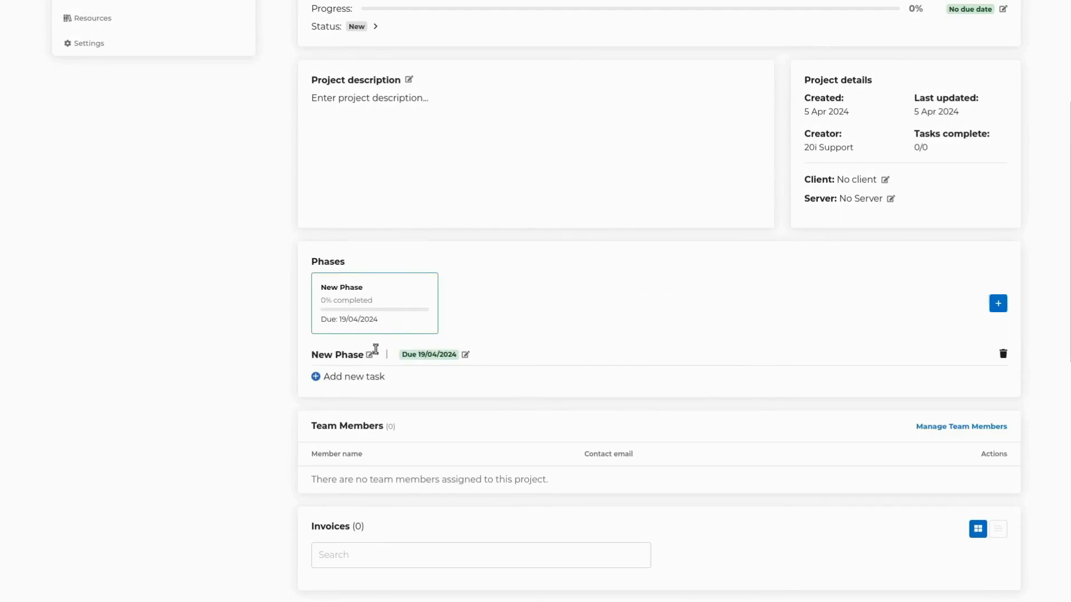
left_click(370, 354)
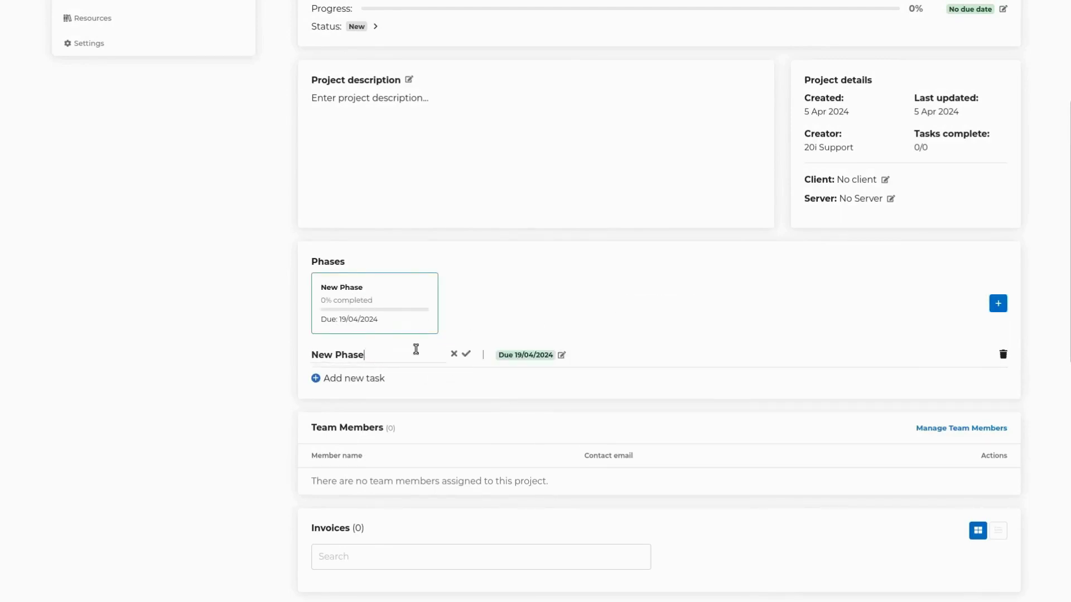
triple_click(416, 350)
type("Create a new site")
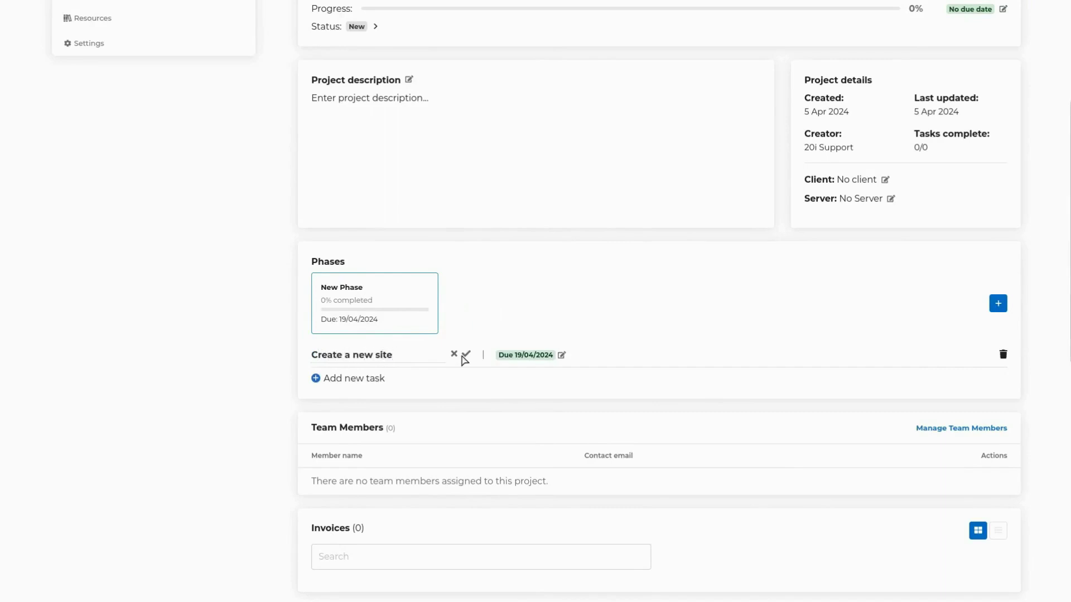
left_click(465, 355)
left_click(353, 377)
type("Review the new design")
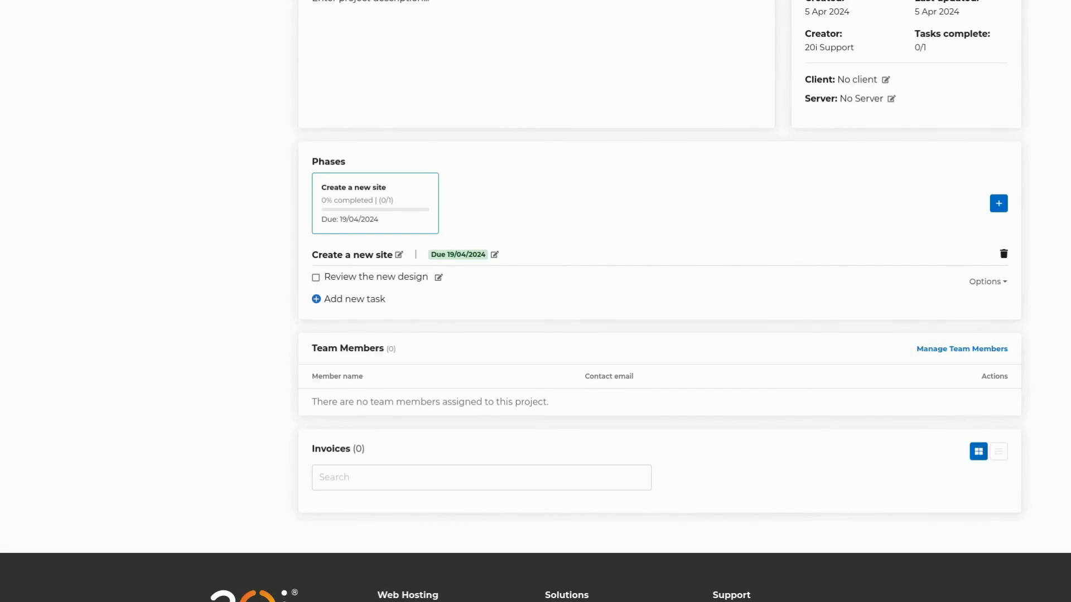
Assign John Smith as a team member on the project.
left_click(974, 353)
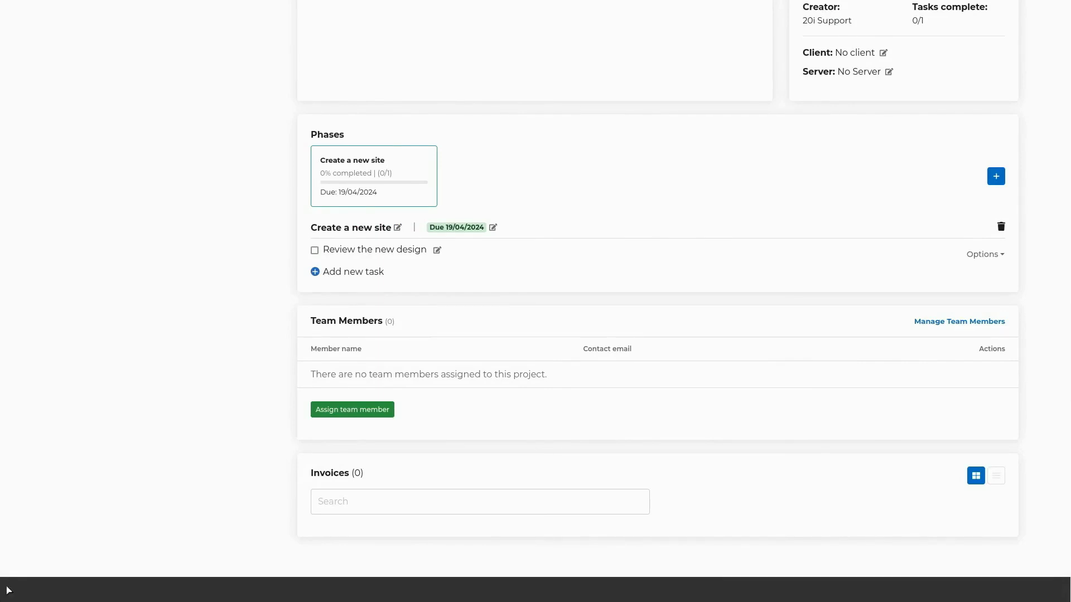
left_click(332, 411)
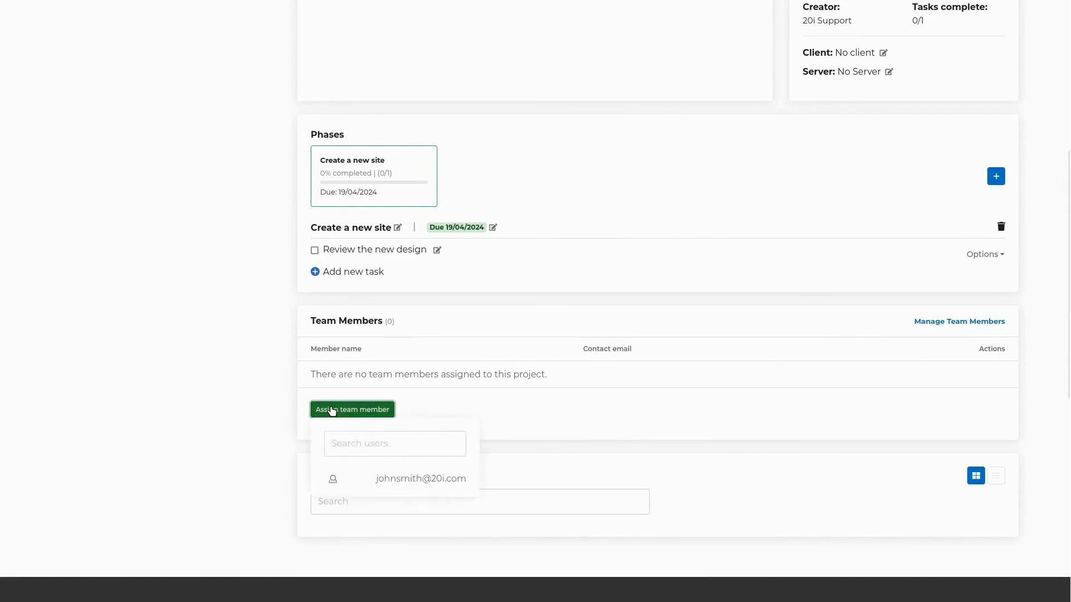
left_click(391, 485)
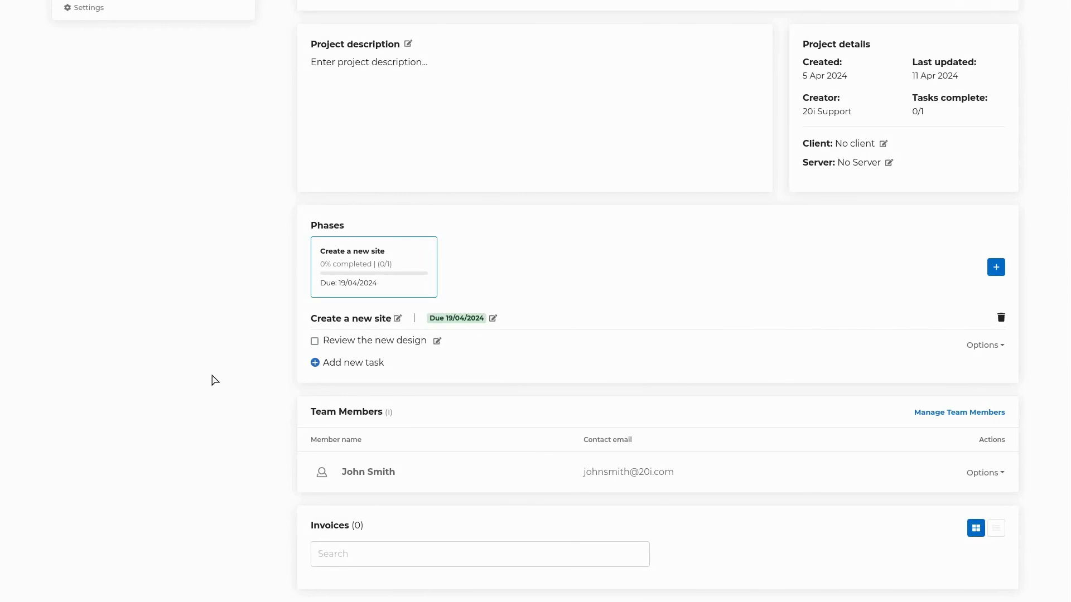
scroll(215, 380, "up", 3)
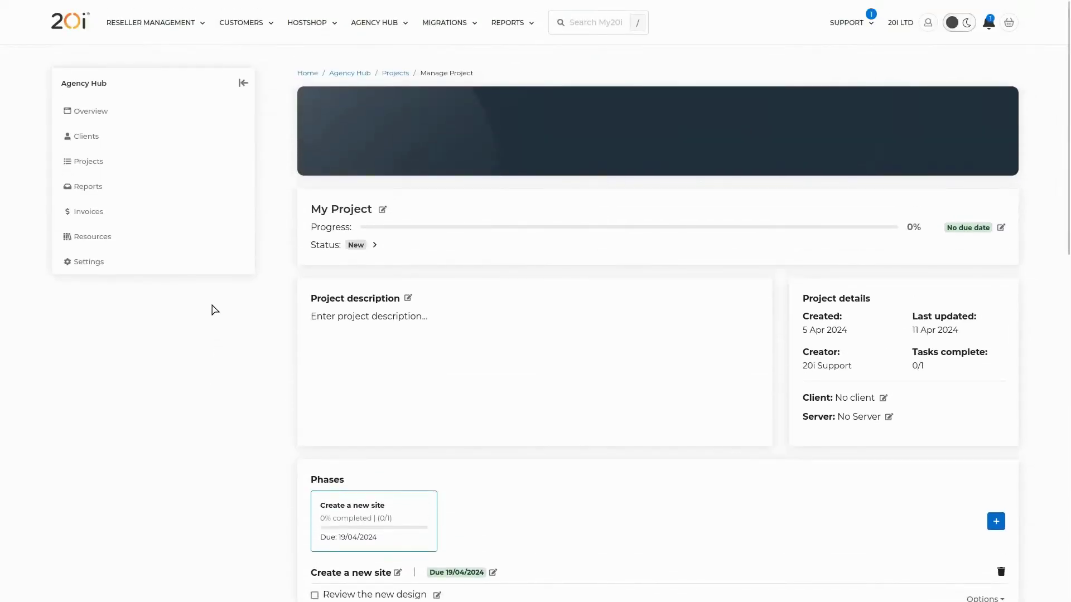
Start a new invoice billed to client My User, keeping GBP currency.
left_click(125, 219)
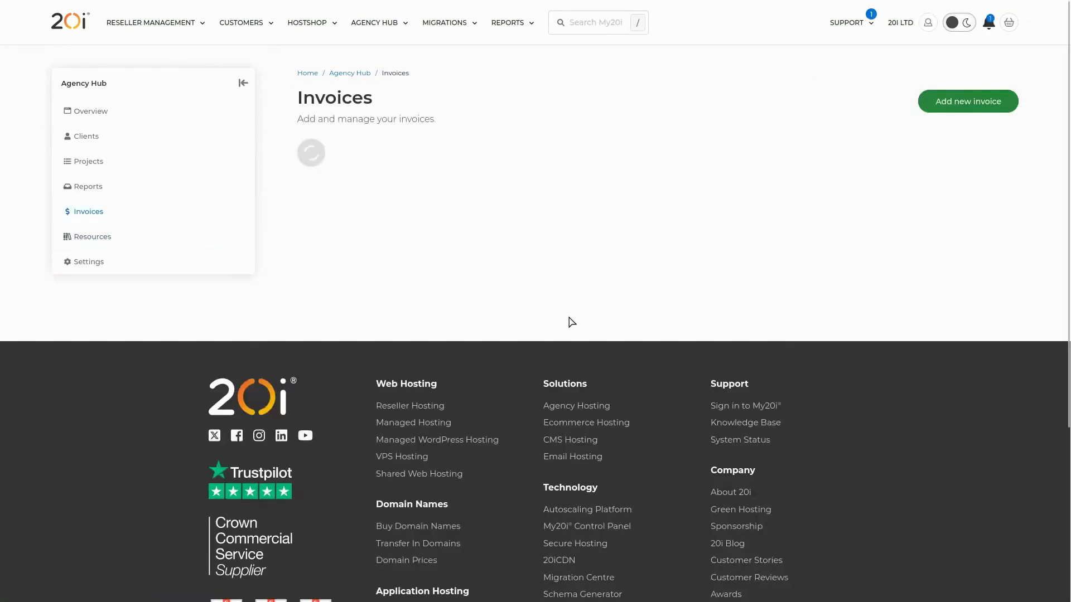
left_click(993, 101)
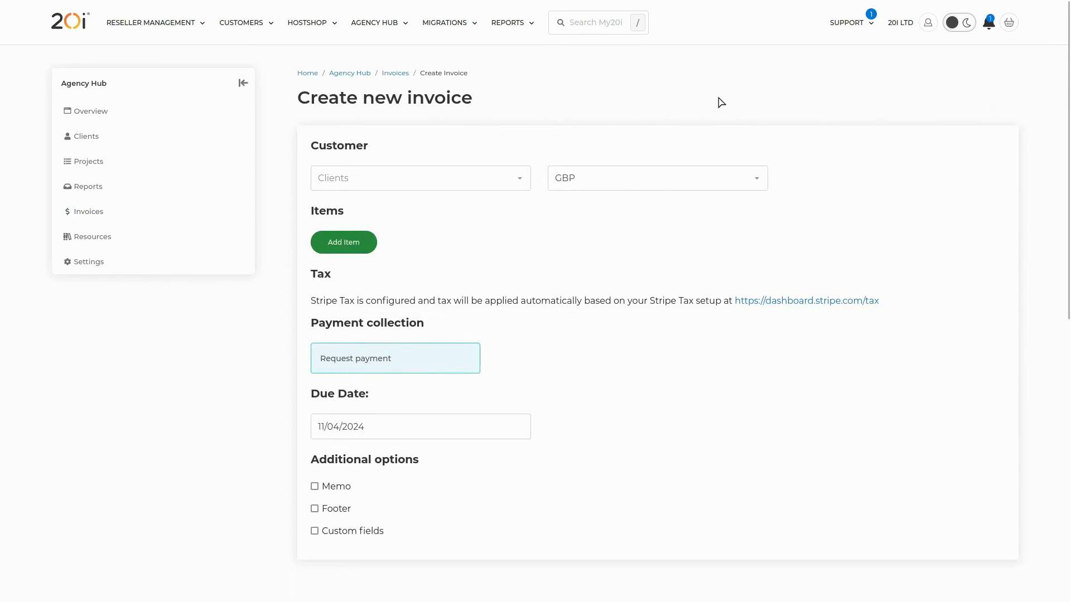
left_click(492, 177)
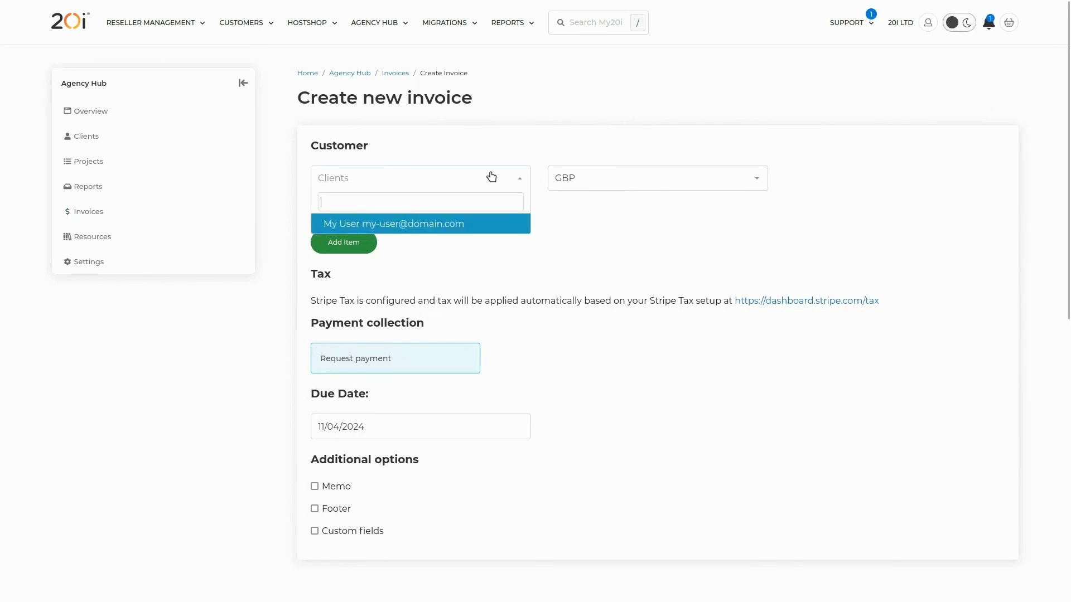
left_click(471, 225)
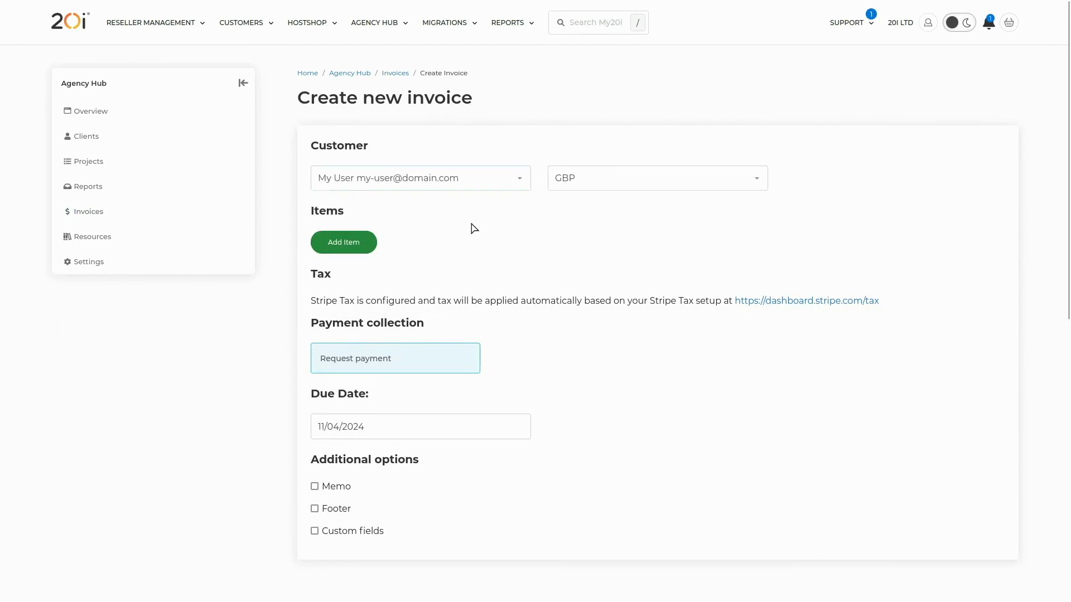
left_click(580, 187)
left_click(580, 187)
Add a My Product line item priced at £25.
left_click(350, 247)
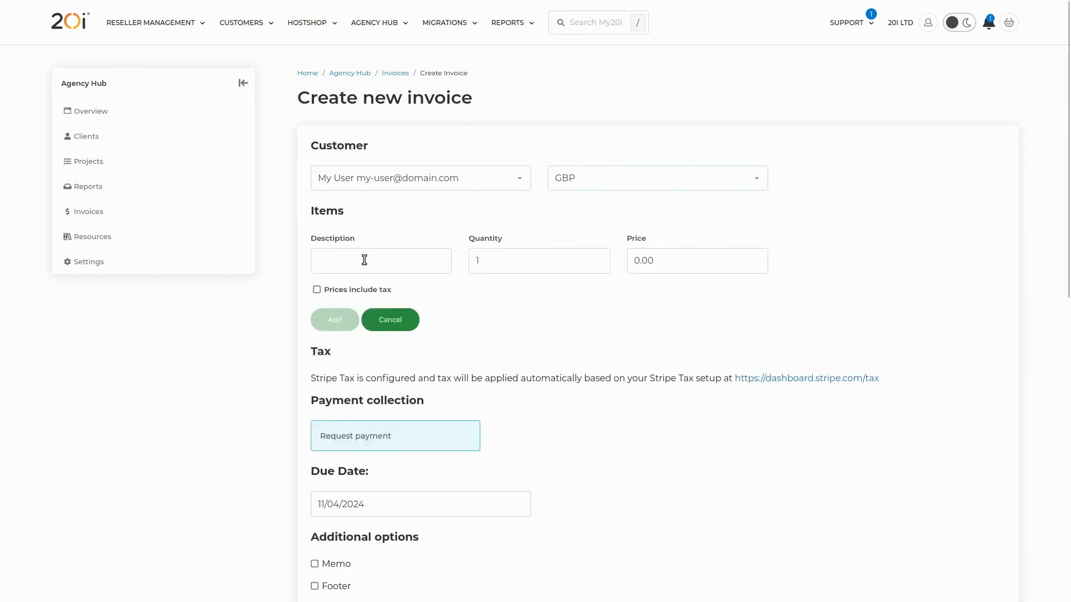
left_click(364, 261)
type("My Product")
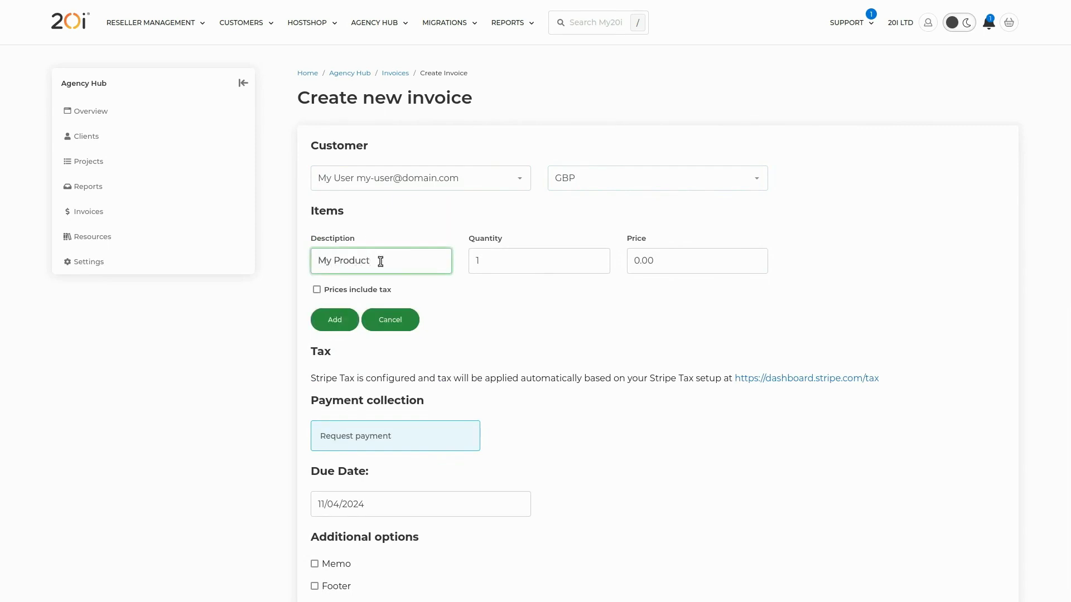
left_click(642, 261)
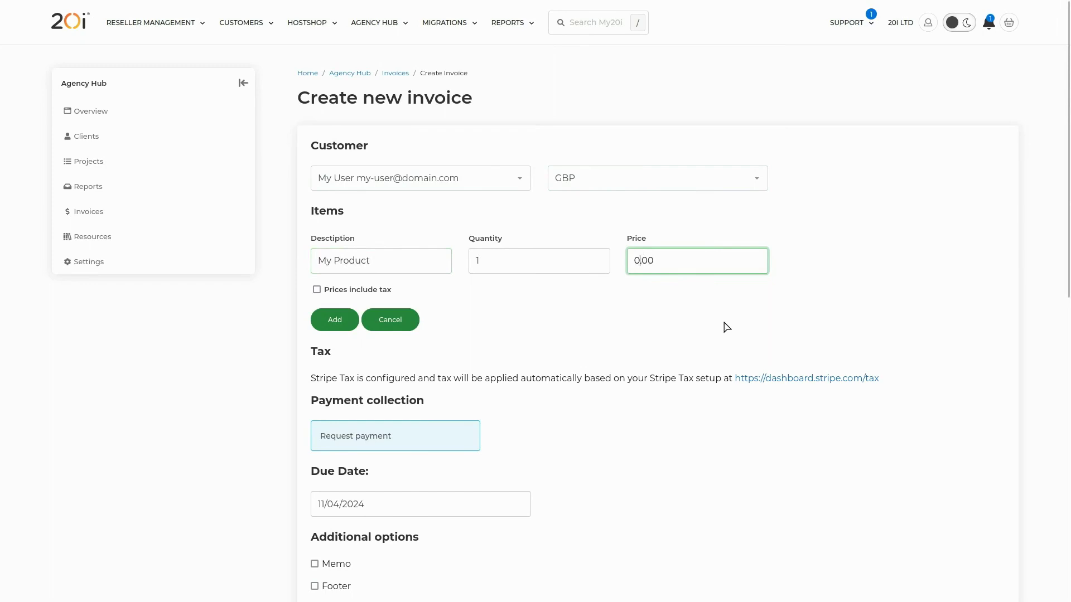
type("25")
left_click(358, 320)
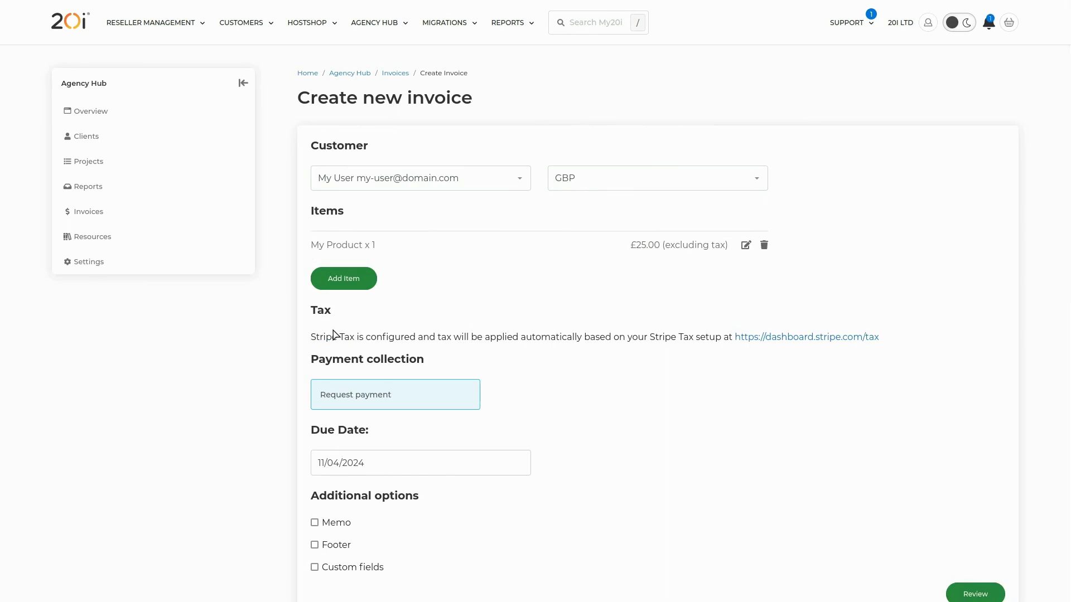
Set the due date to 14/04/2024 and add the memo 'For the developer.'.
left_click(326, 463)
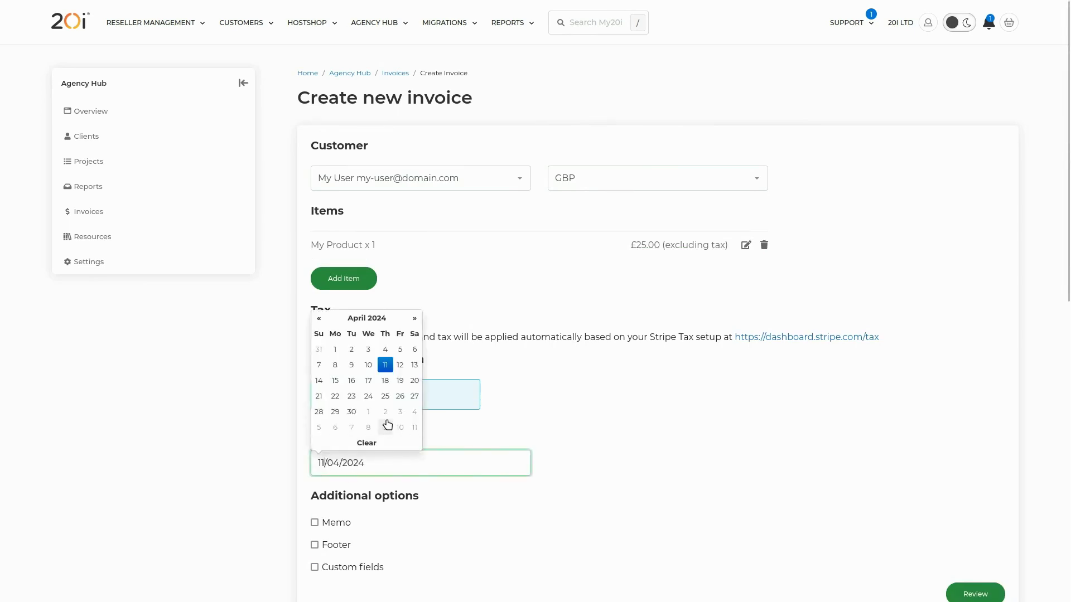
left_click(320, 382)
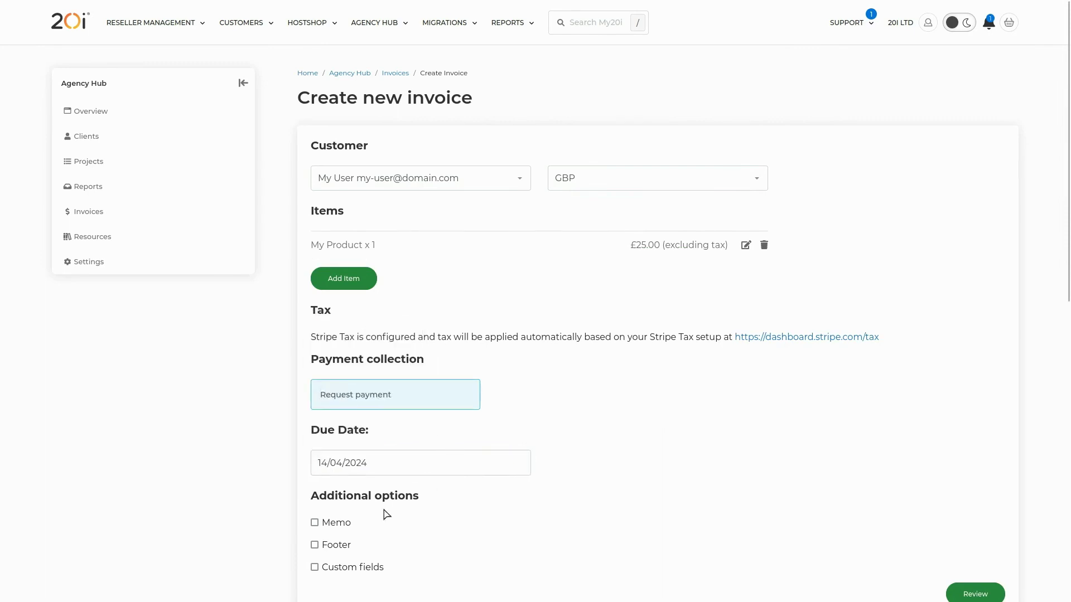
left_click(337, 523)
left_click(354, 548)
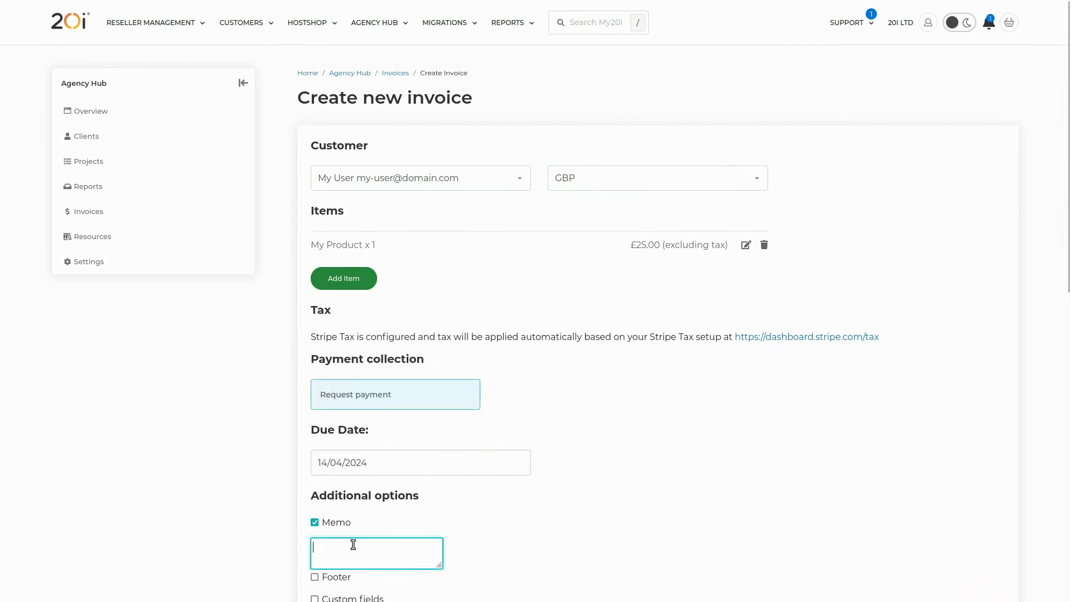
type("For the developer.")
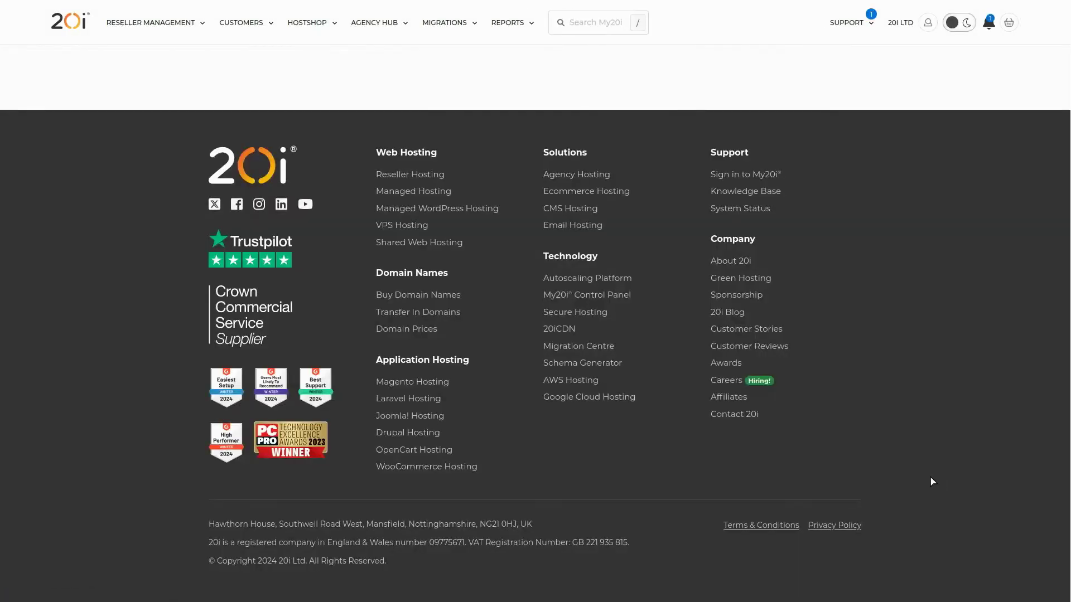
scroll(145, 442, "down", 1)
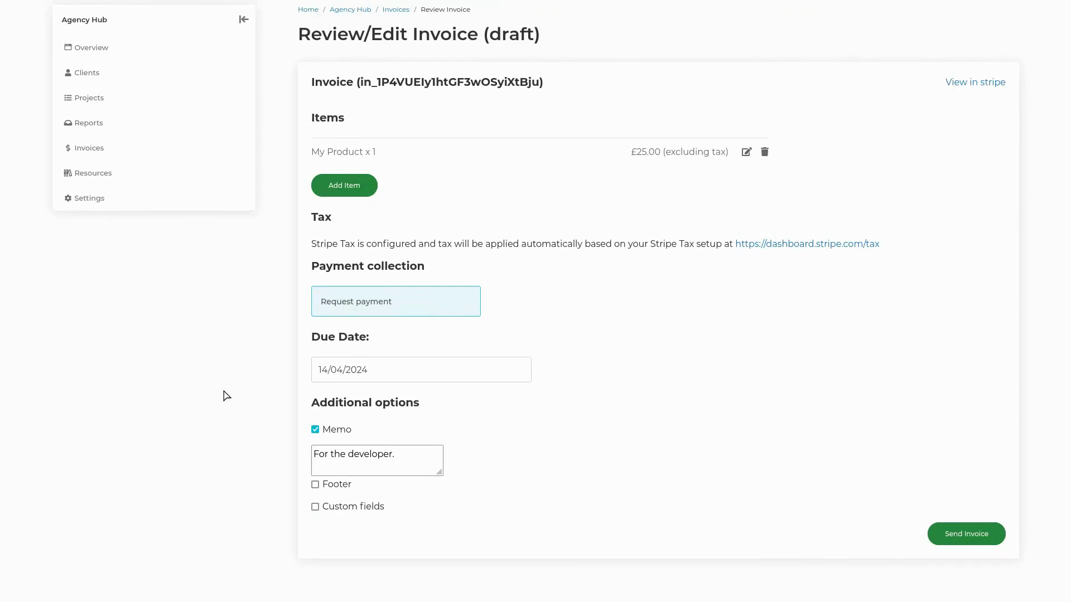
Return to Invoices and check the Options menu of the new £25.00 draft.
left_click(186, 151)
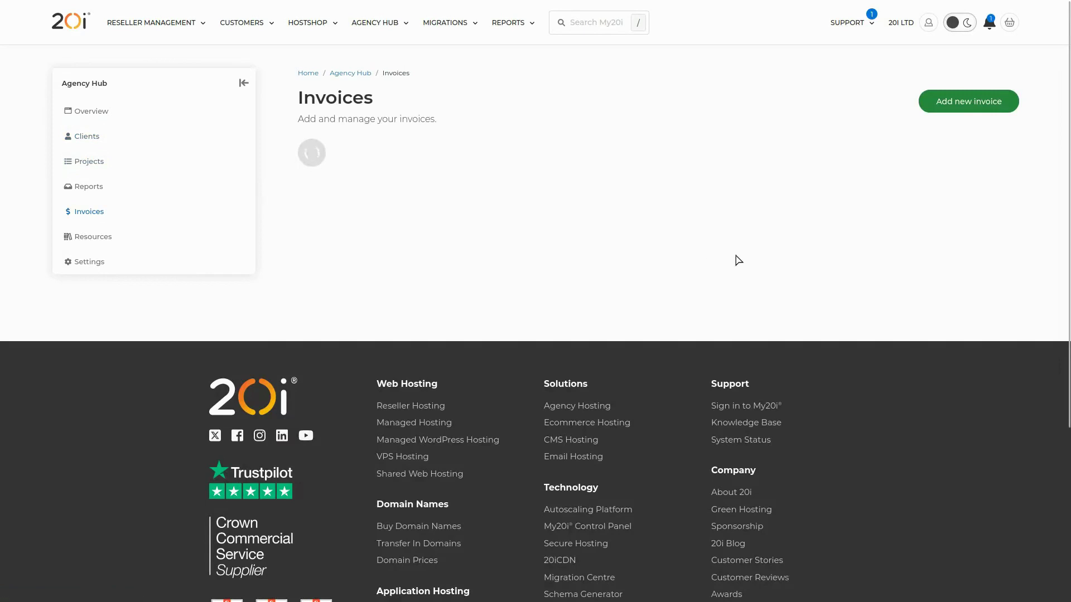
left_click(989, 258)
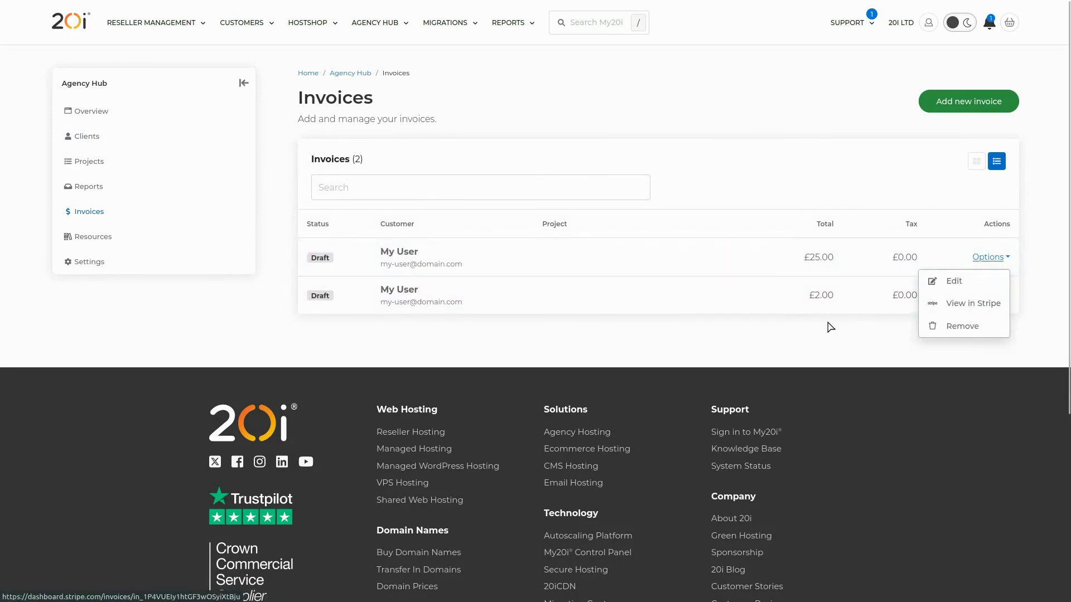
left_click(691, 357)
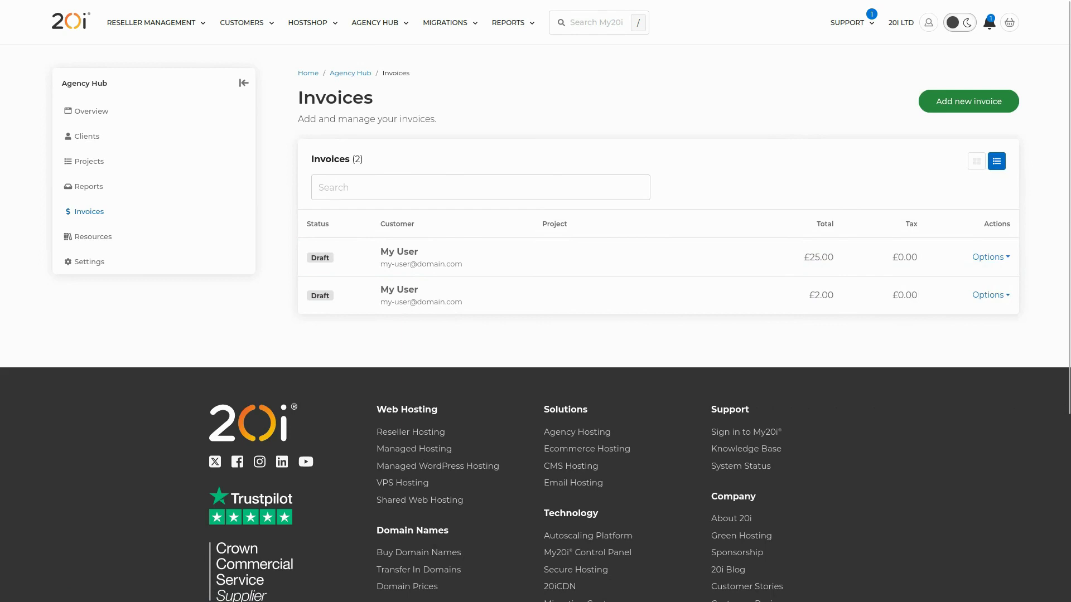